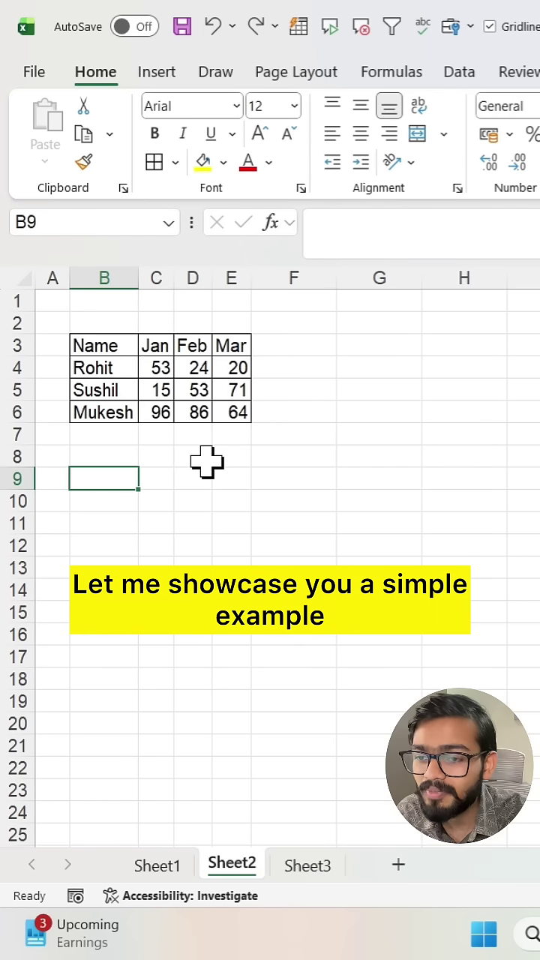
Copy the Jan, Feb, Mar headers (C3:E3) and paste them transposed into B9:B11.
left_click_drag(156, 345, 237, 345)
key("ctrl+c")
left_click(97, 479)
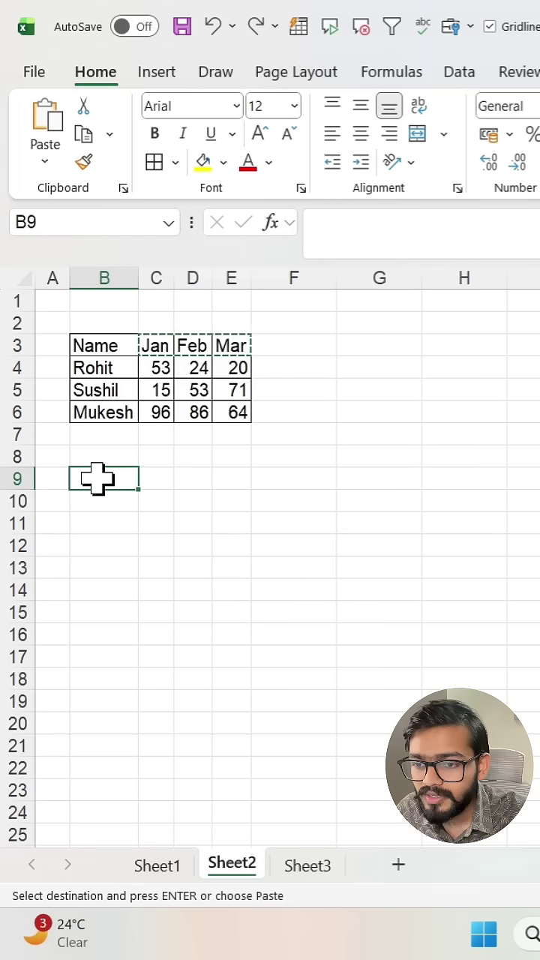
right_click(97, 479)
left_click(250, 284)
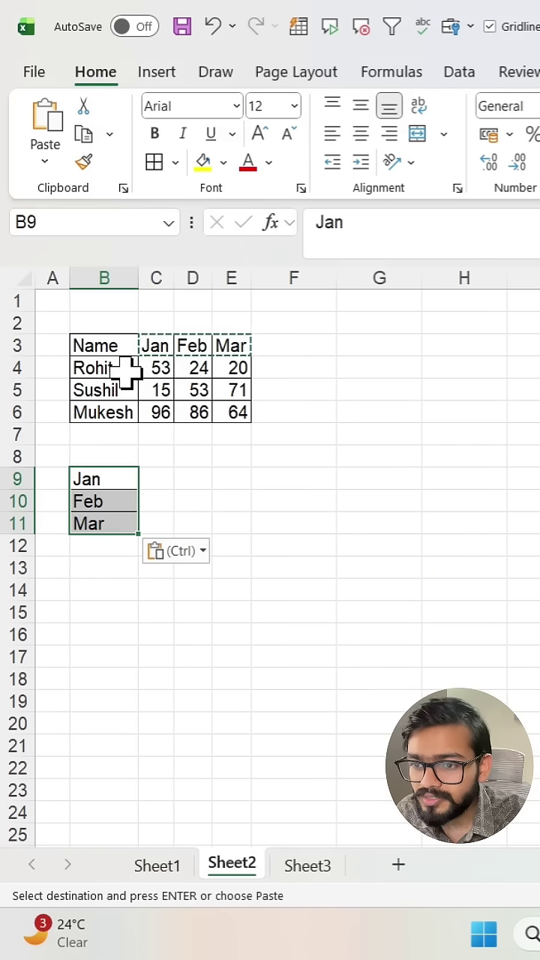
Fill C9:C11 with the first person's name from B4 and autofit column C.
left_click(126, 367)
key("ctrl+c")
left_click_drag(150, 480, 148, 529)
key("ctrl+v")
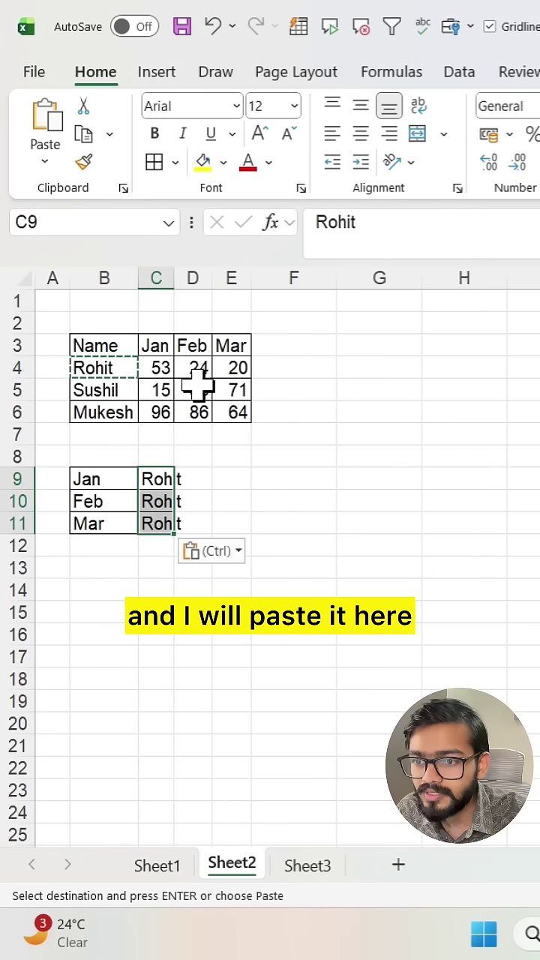
double_click(174, 279)
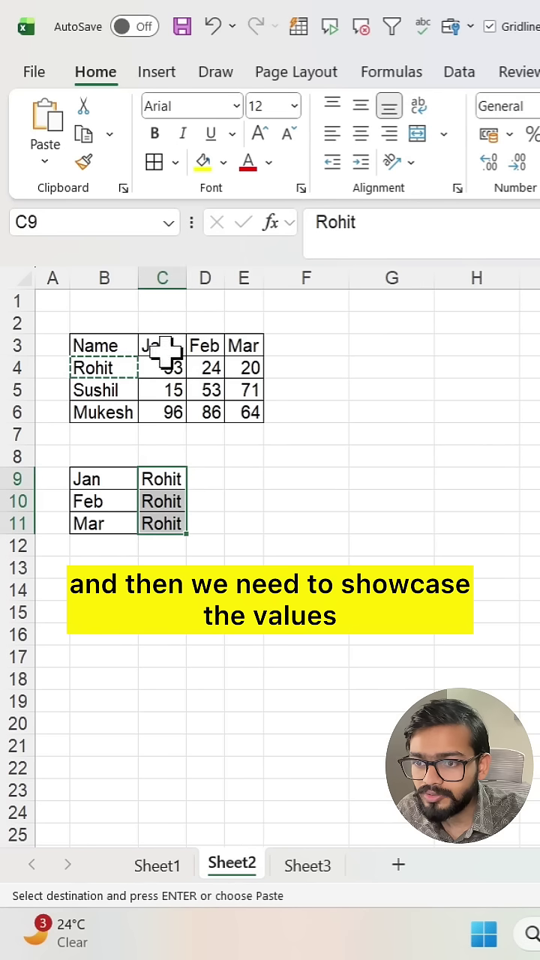
Paste that person's values 53, 24, 20 from C4:E4 transposed into D9:D11.
left_click_drag(154, 366, 255, 368)
key("ctrl+c")
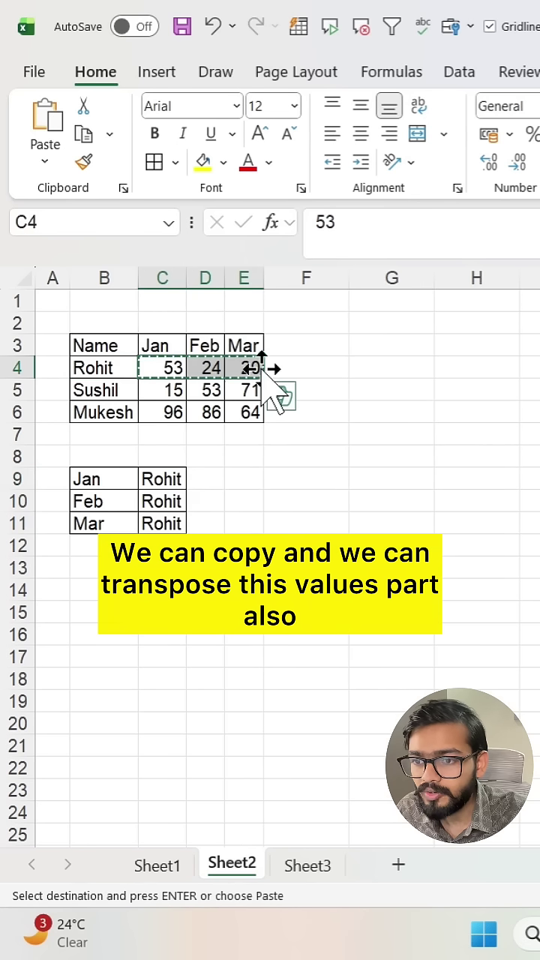
left_click(202, 478)
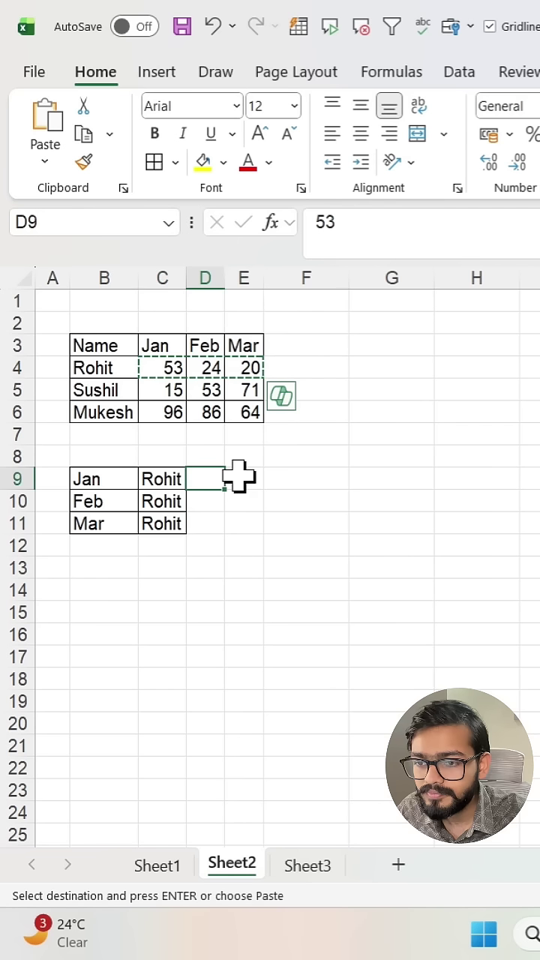
right_click(218, 477)
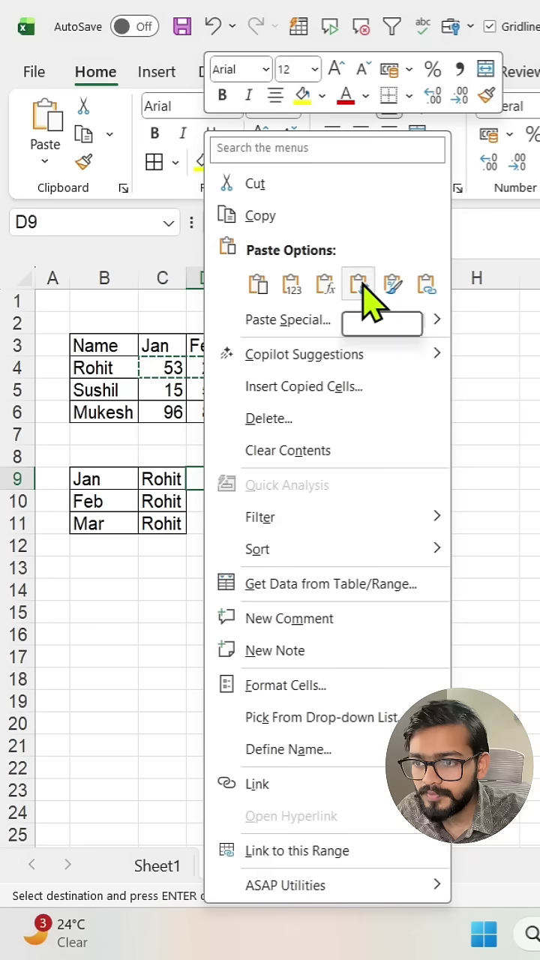
left_click(391, 284)
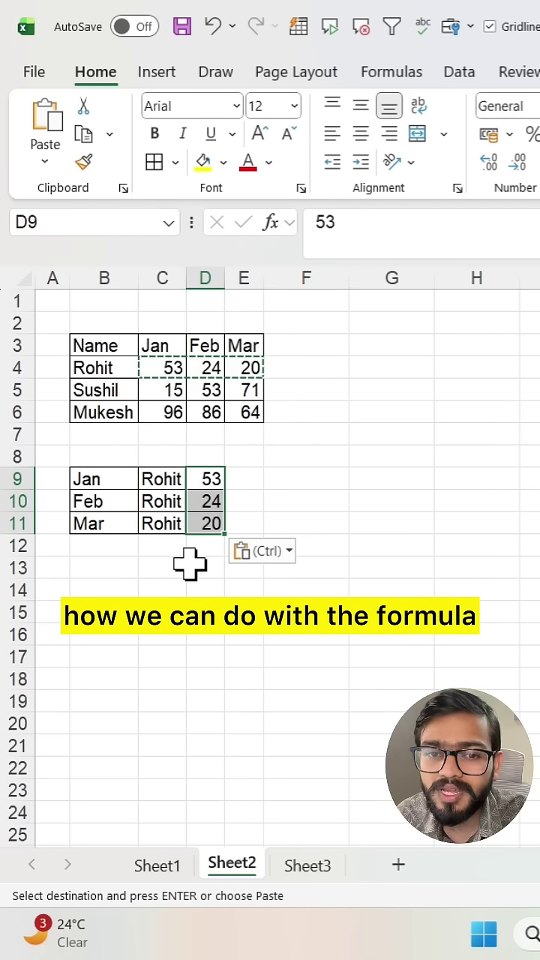
Undo the manual unpivot pastes and begin an =HSTACK( formula in B9.
key("ctrl+z")
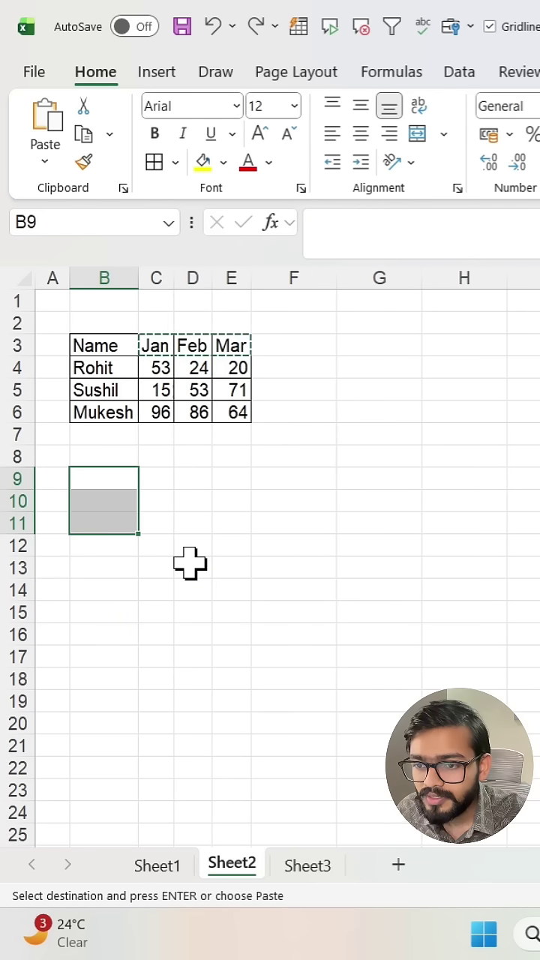
left_click(120, 478)
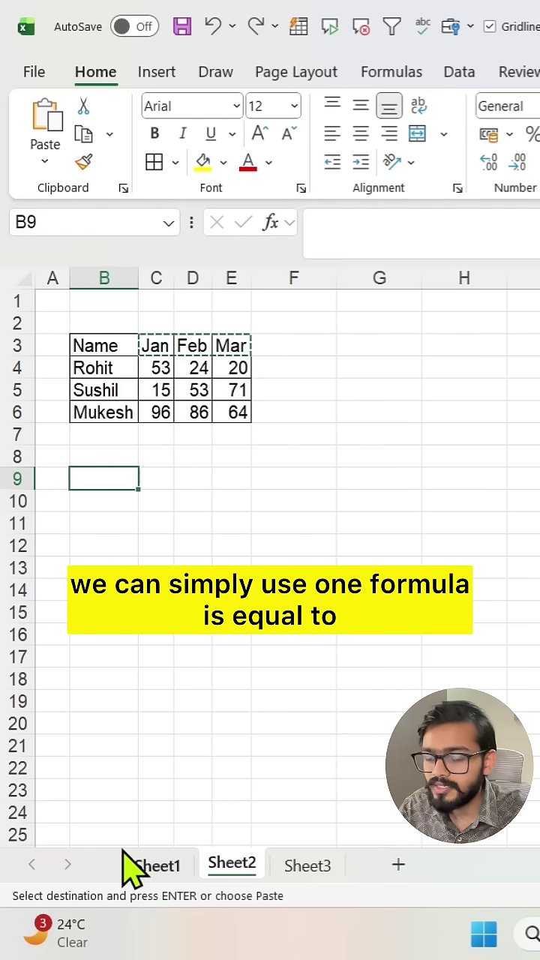
type("=h")
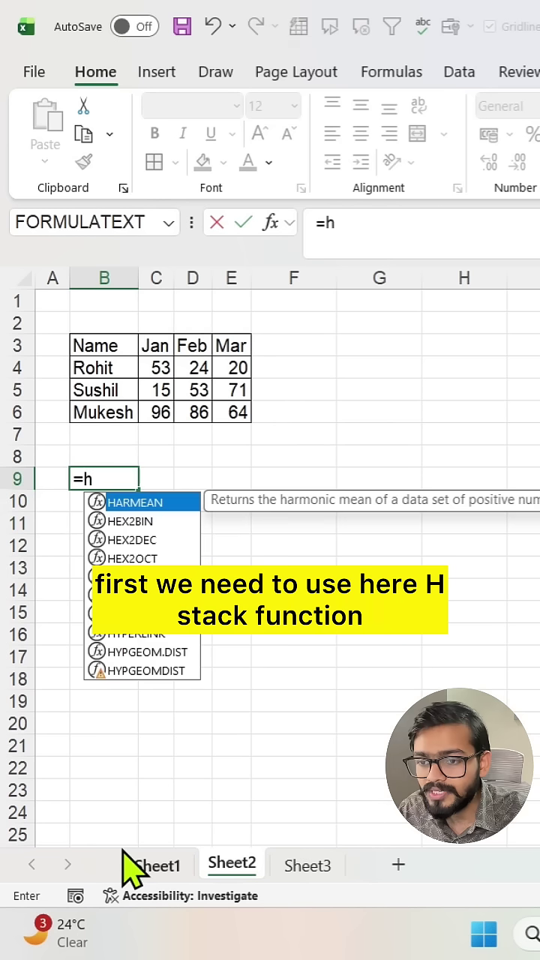
type("s")
key("Tab")
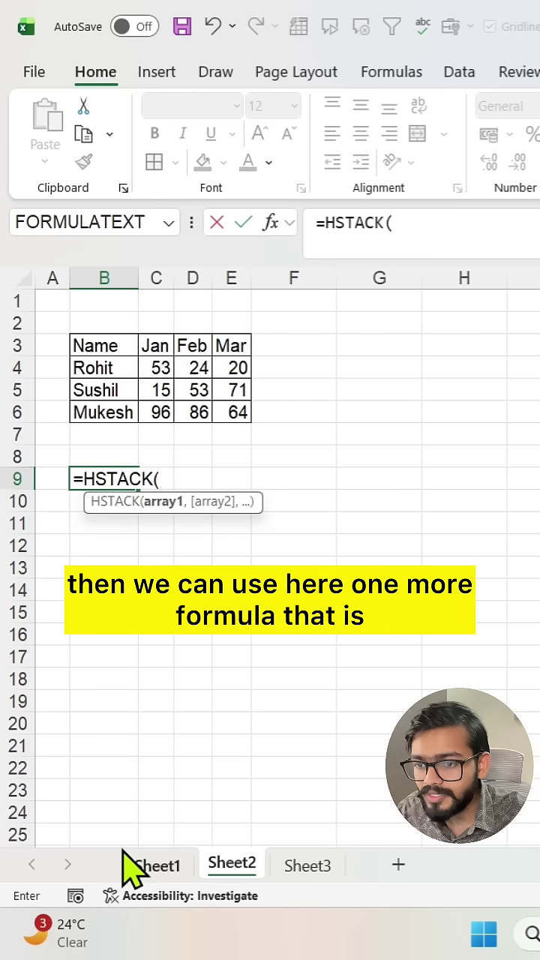
Nest TOCOL and IFNA inside HSTACK so B9 reads =HSTACK(TOCOL(IFNA(.
type("to")
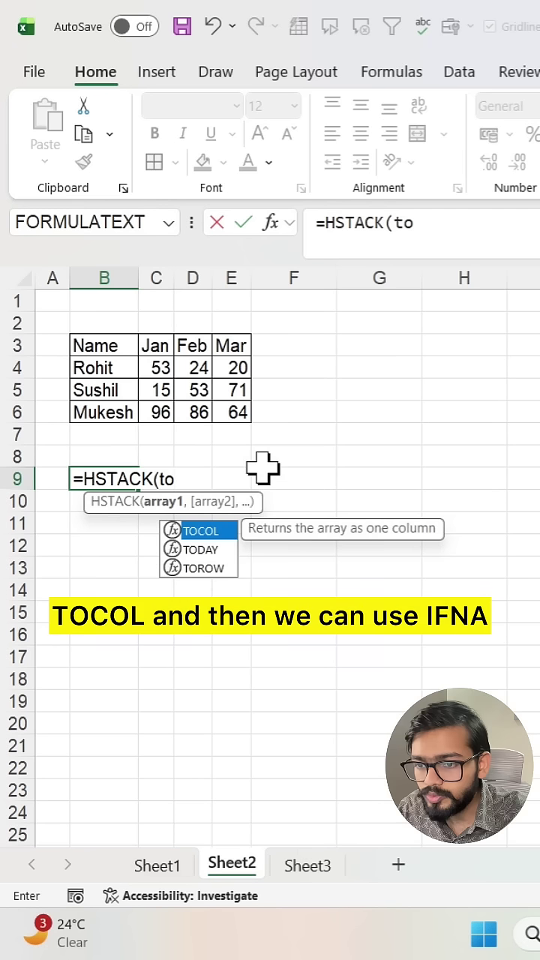
key("Tab")
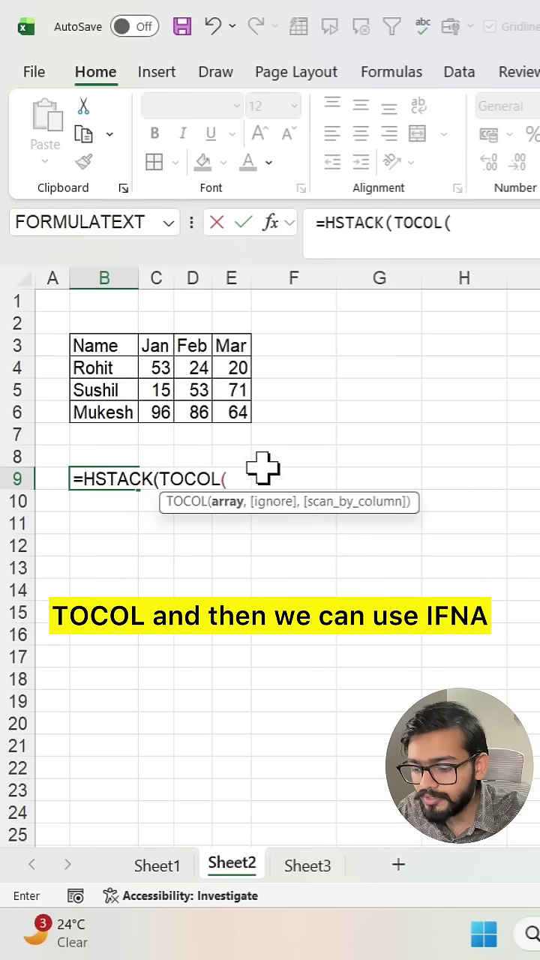
type("if")
key("Tab")
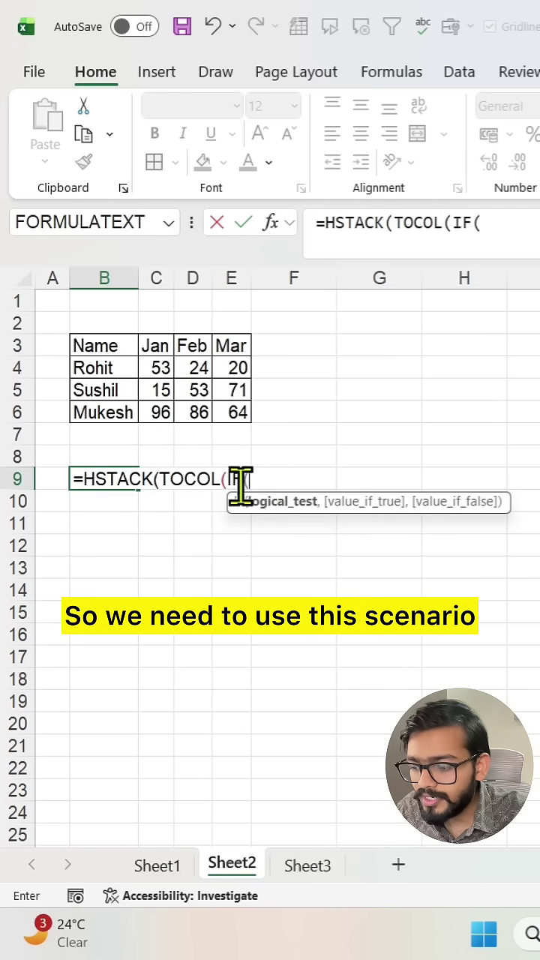
key("BackSpace")
type("na(")
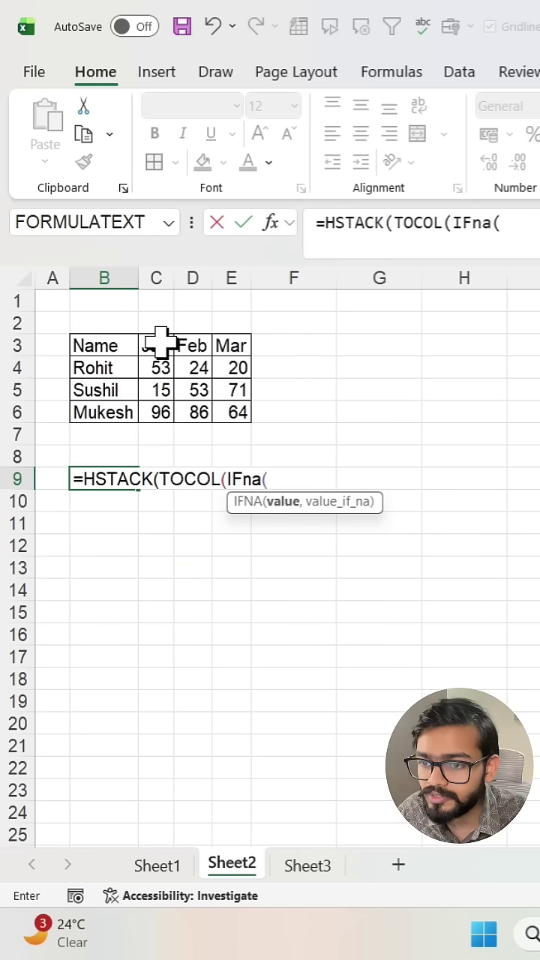
Complete and commit =HSTACK(TOCOL(IFNA(C3:E3,B4:B6))) in B9, then reopen it for editing.
left_click_drag(165, 338, 235, 345)
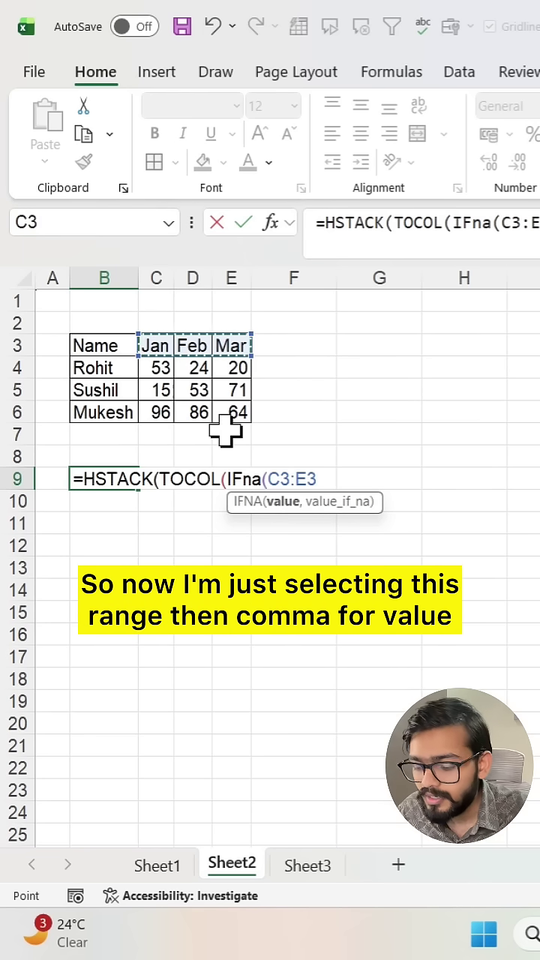
type(",")
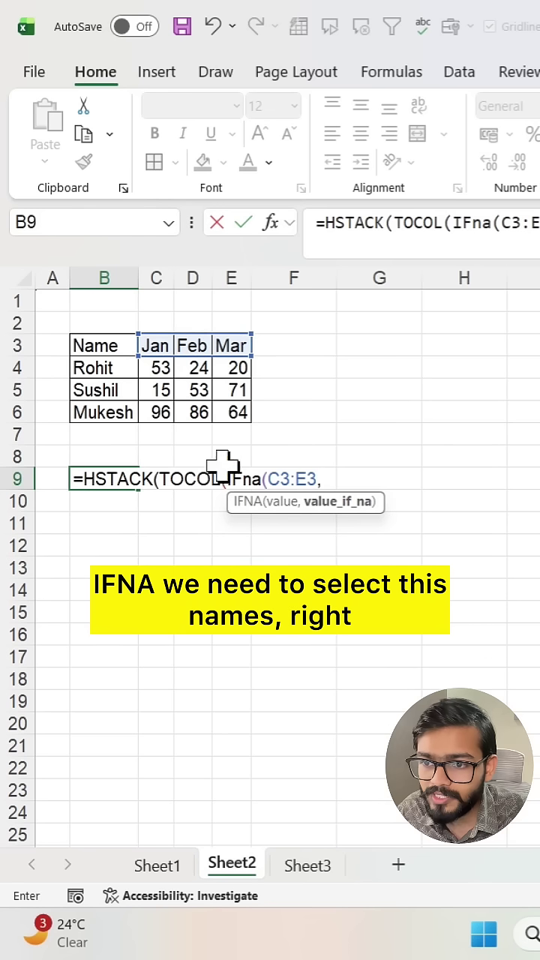
left_click_drag(116, 372, 113, 416)
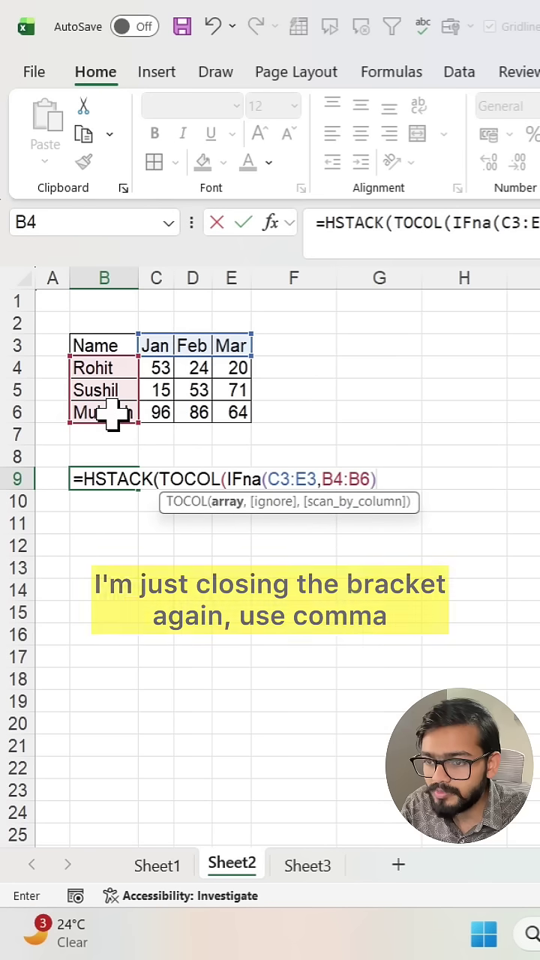
type("),")
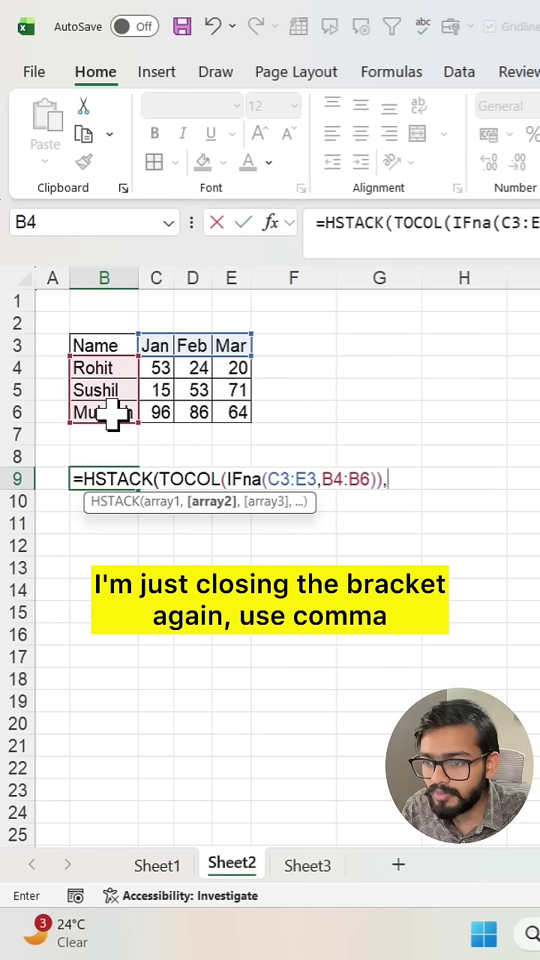
key("BackSpace")
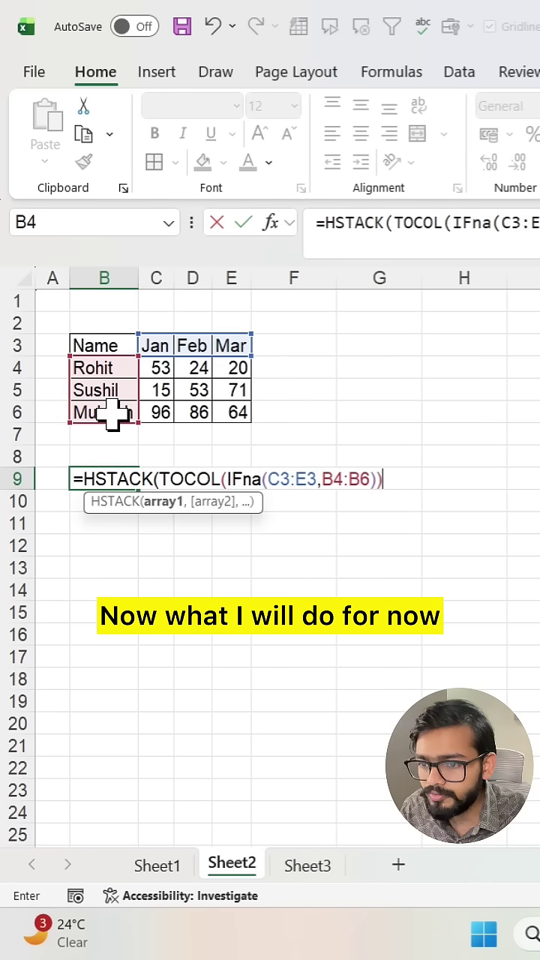
key("Return")
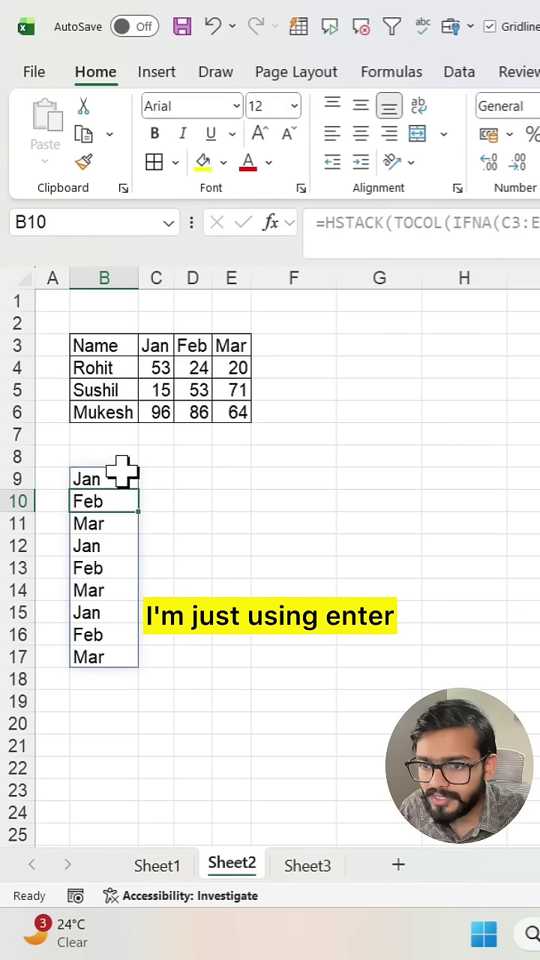
left_click(116, 483)
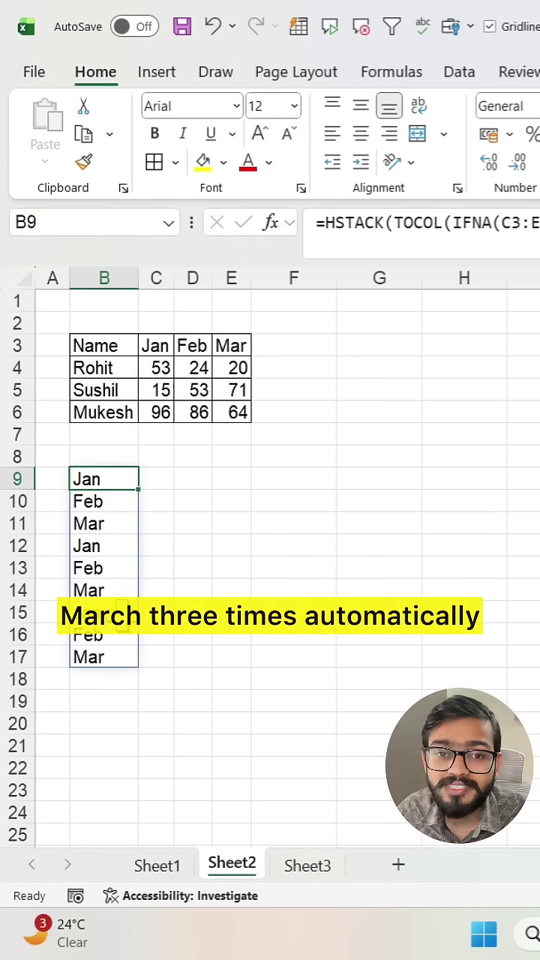
double_click(100, 476)
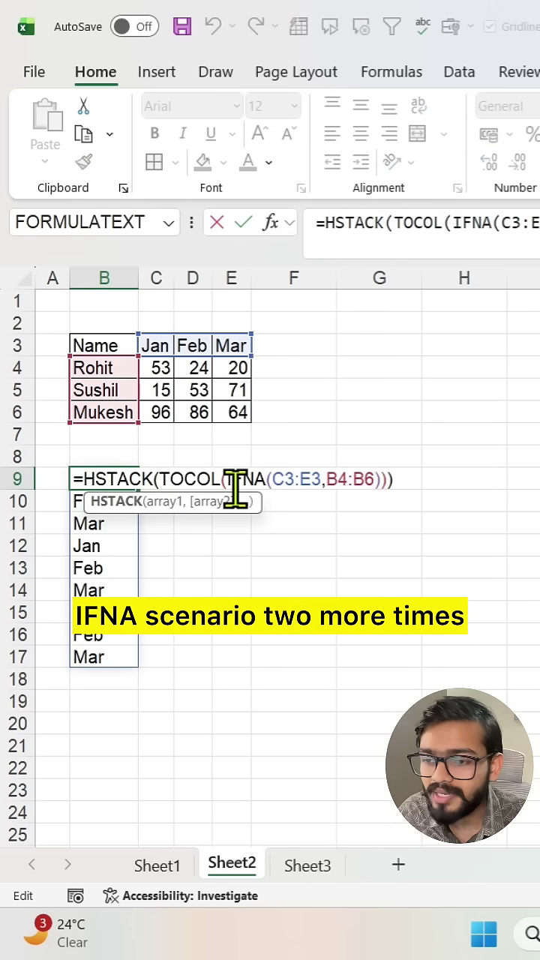
Leave the formula unchanged, widen column B and turn on Wrap Text.
key("Escape")
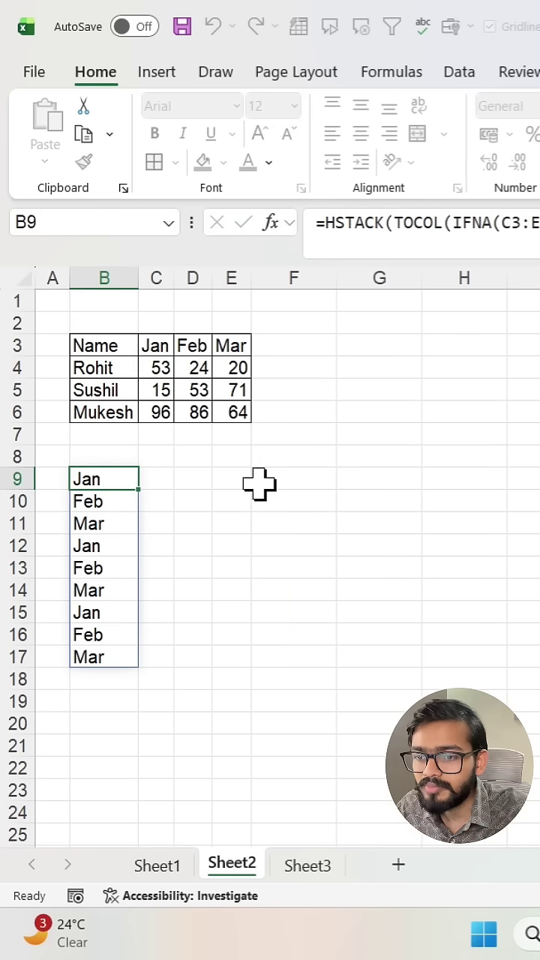
left_click_drag(137, 278, 265, 293)
left_click(418, 106)
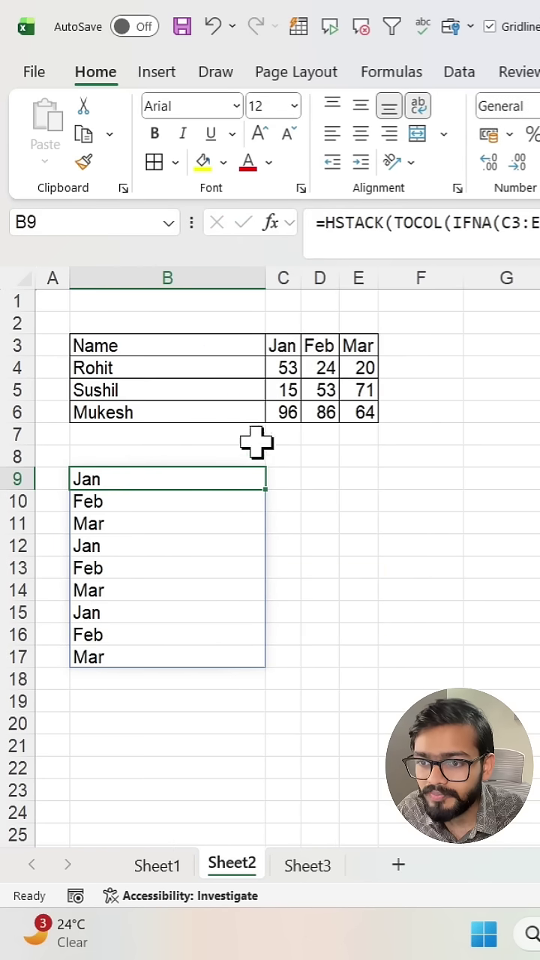
Add a second HSTACK argument, TOCOL(IFNA(B4:B6,C3:E3)), to B9's formula.
double_click(201, 480)
left_click(245, 501)
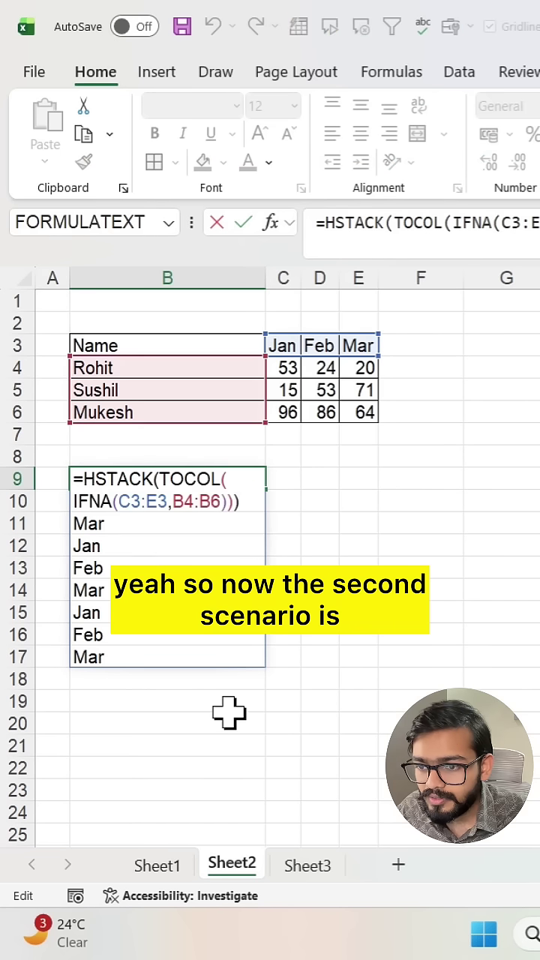
key("BackSpace")
type(",")
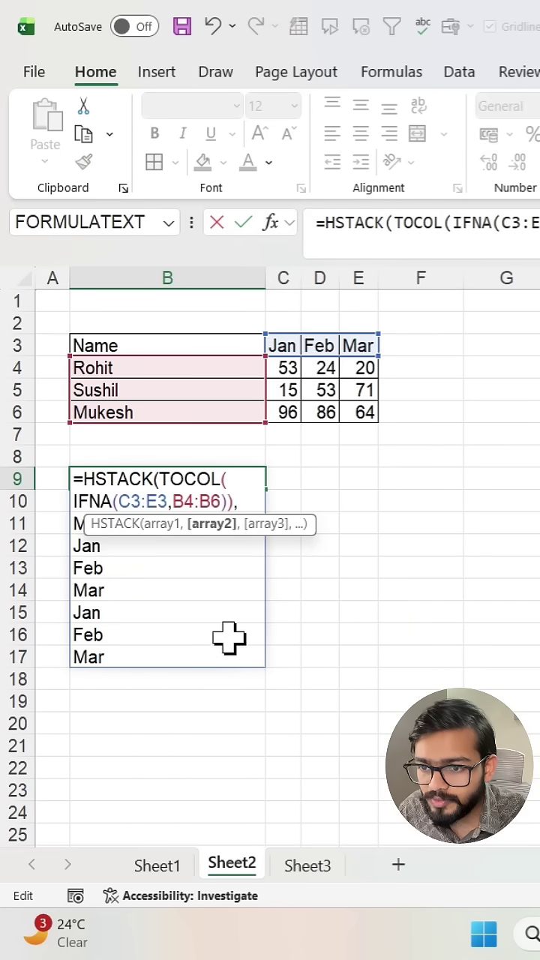
type("toc")
key("Tab")
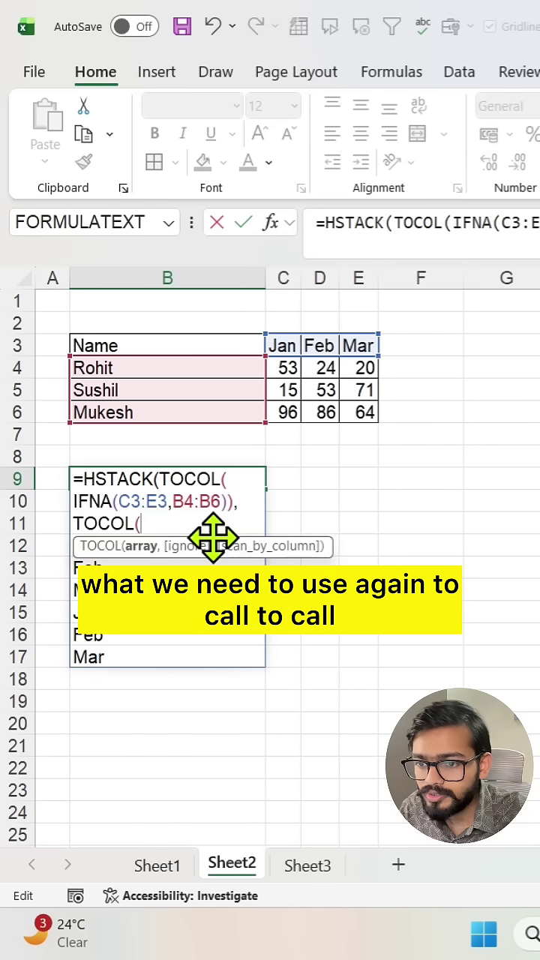
type("ifna(")
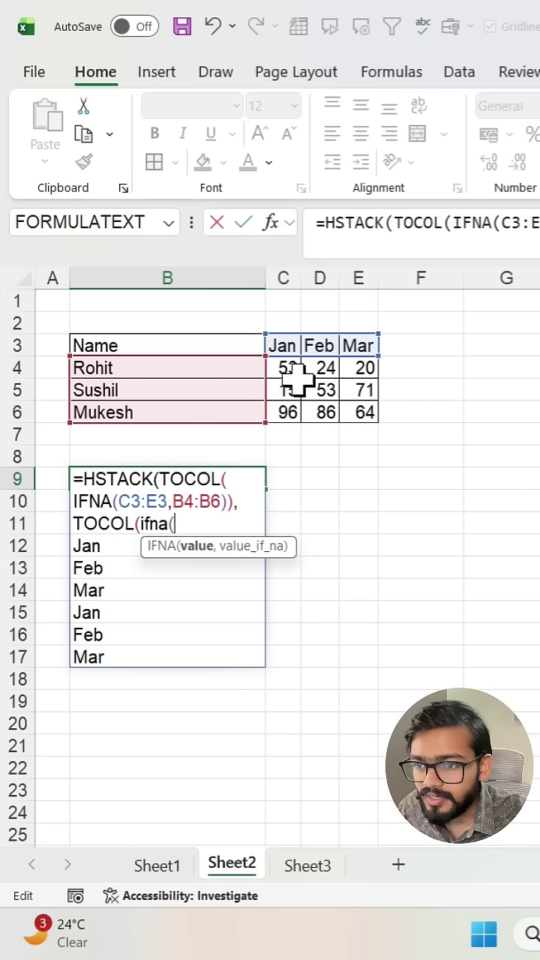
left_click(223, 369)
left_click_drag(223, 369, 214, 410)
type(",")
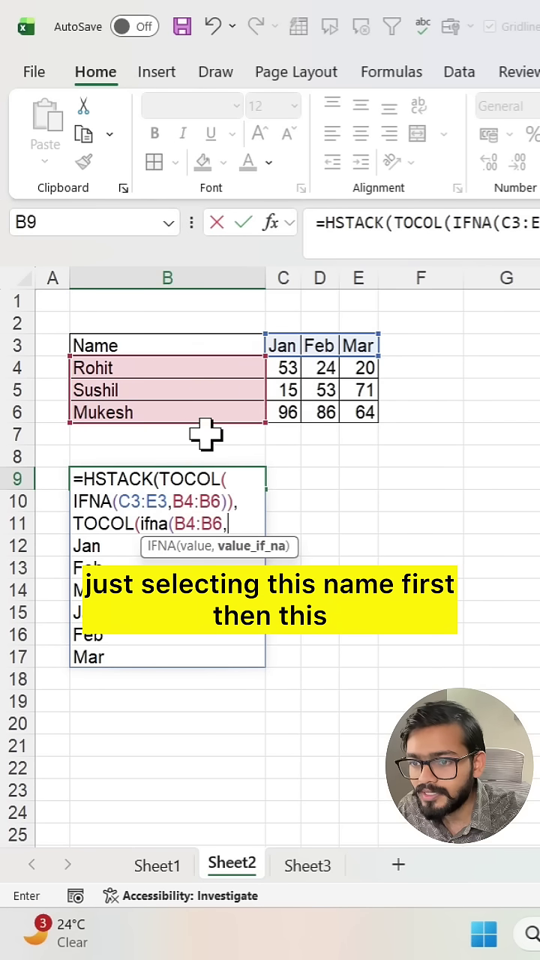
left_click_drag(288, 346, 371, 345)
type(")),")
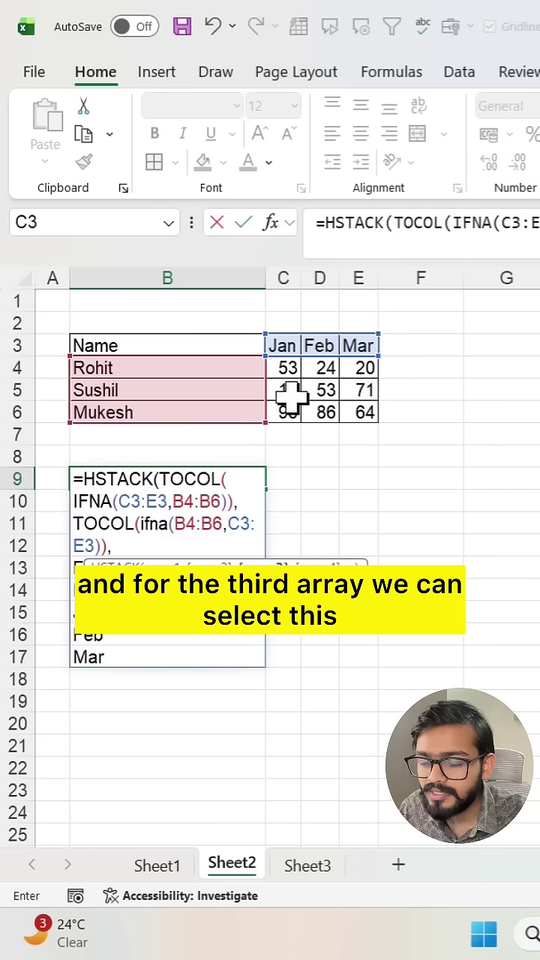
Append a third argument, TOCOL(IFNA(C4:E6,C4:E6)), to B9's HSTACK formula.
left_click_drag(285, 361, 359, 411)
type(",")
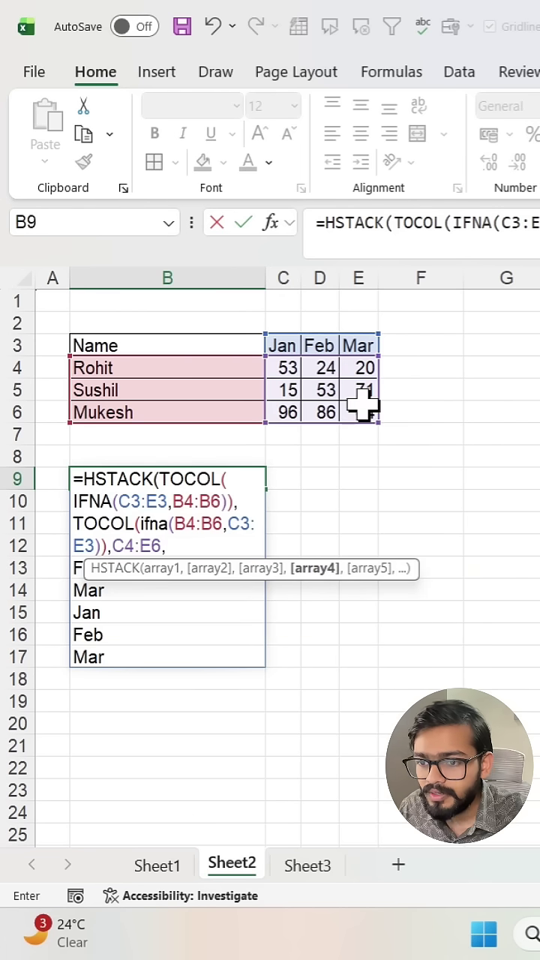
key("BackSpace")
key("BackSpace")
key("BackSpace")
key("BackSpace")
key("BackSpace")
key("BackSpace")
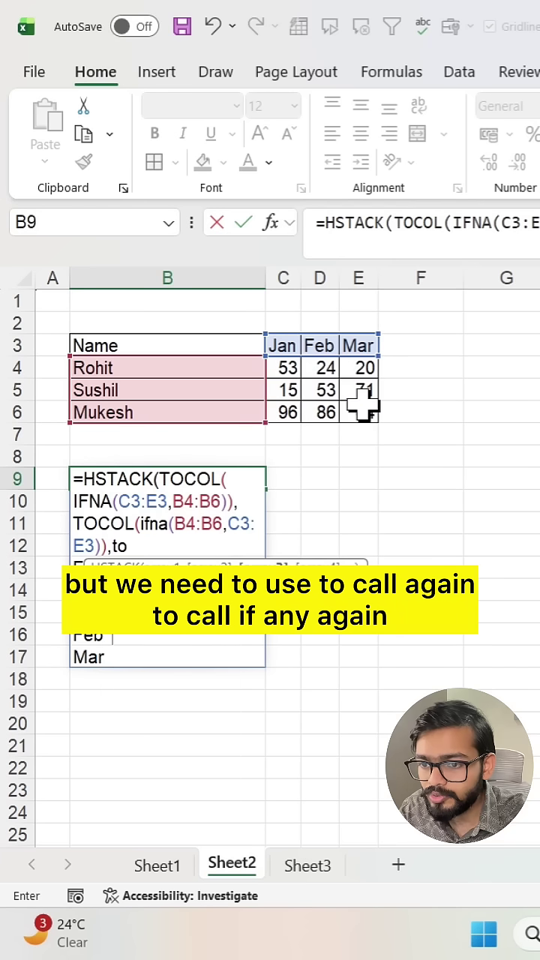
type("to")
key("Tab")
type("ifn")
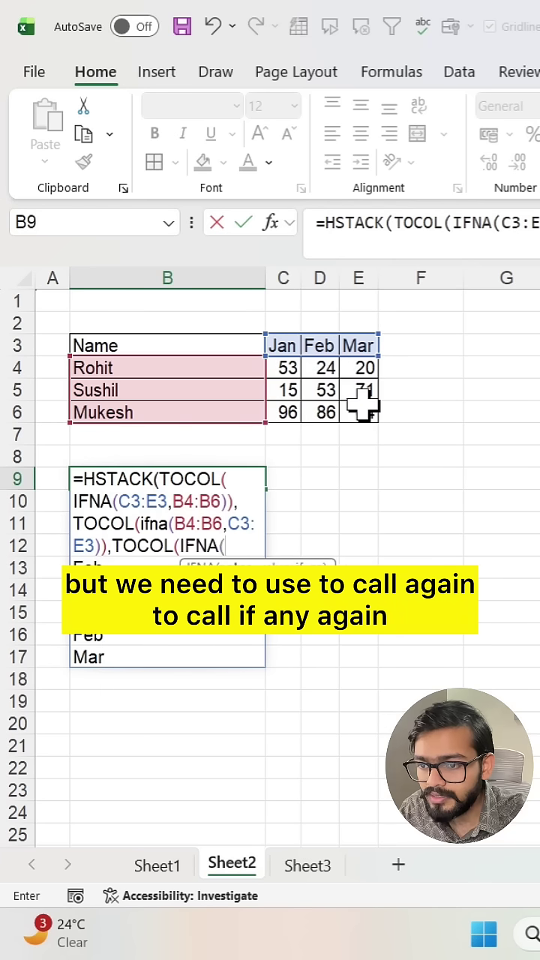
key("Tab")
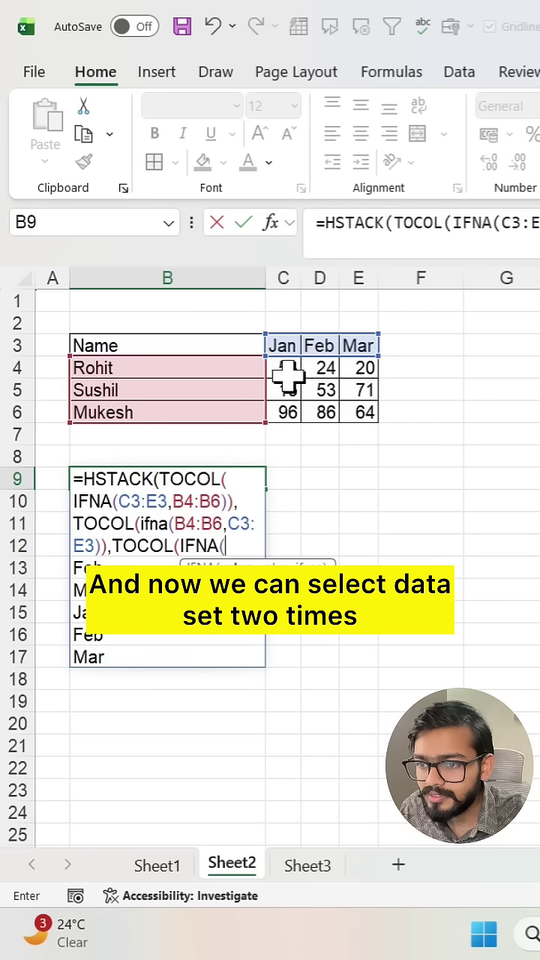
left_click_drag(285, 367, 353, 408)
type(",")
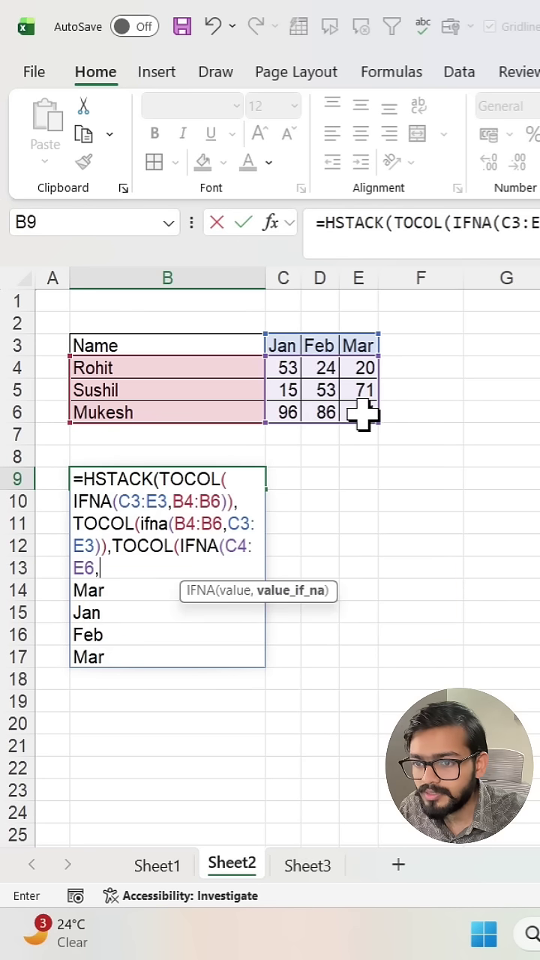
left_click_drag(284, 367, 365, 414)
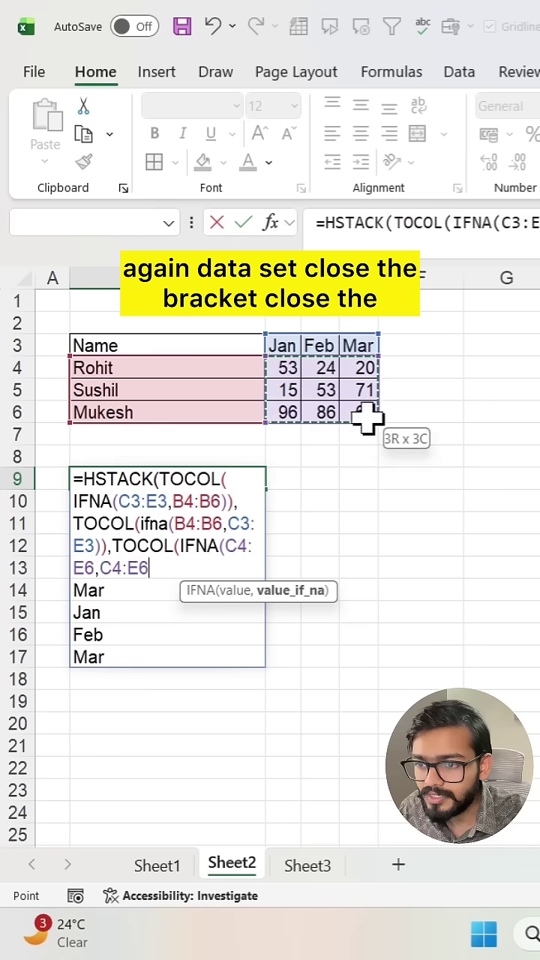
Close the formula with ')))', commit it, and autofit columns B and C.
type("))")
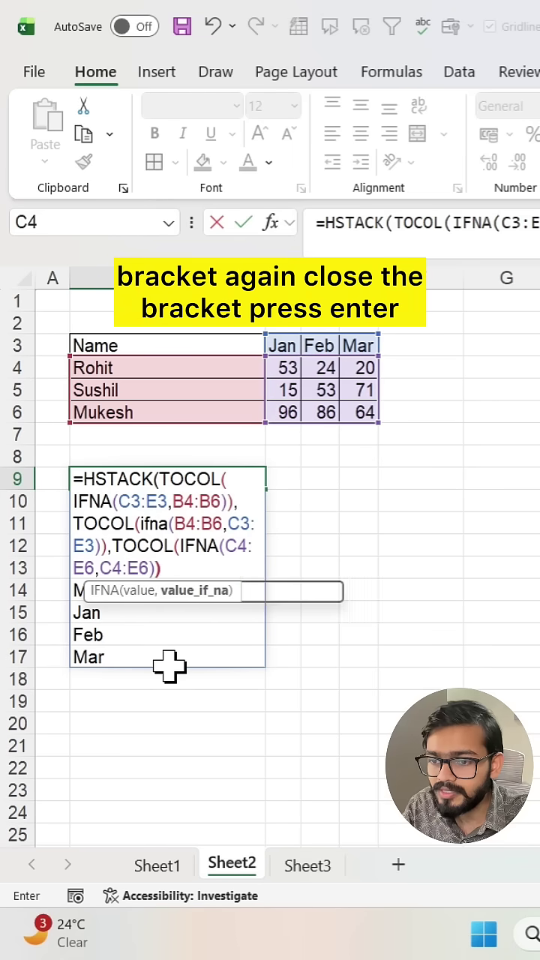
type(")")
key("Return")
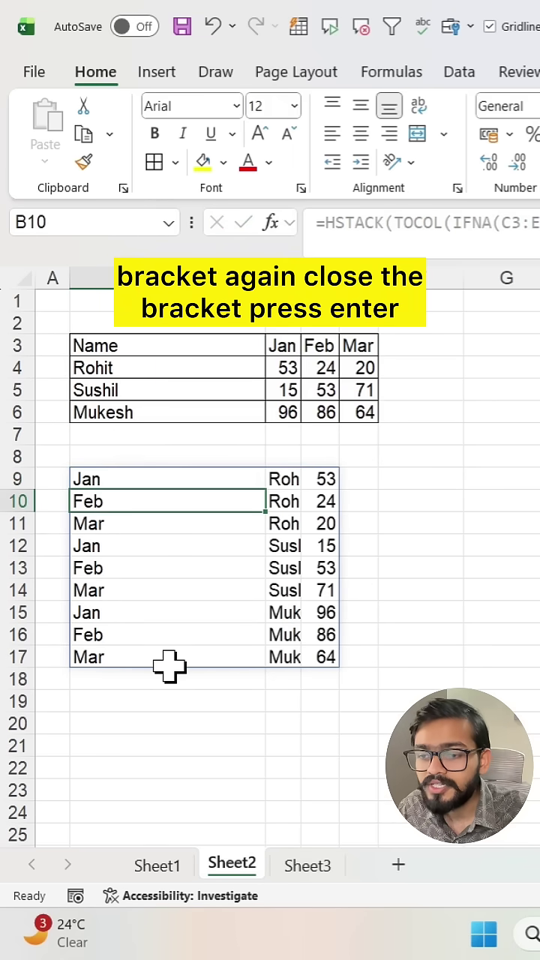
double_click(266, 280)
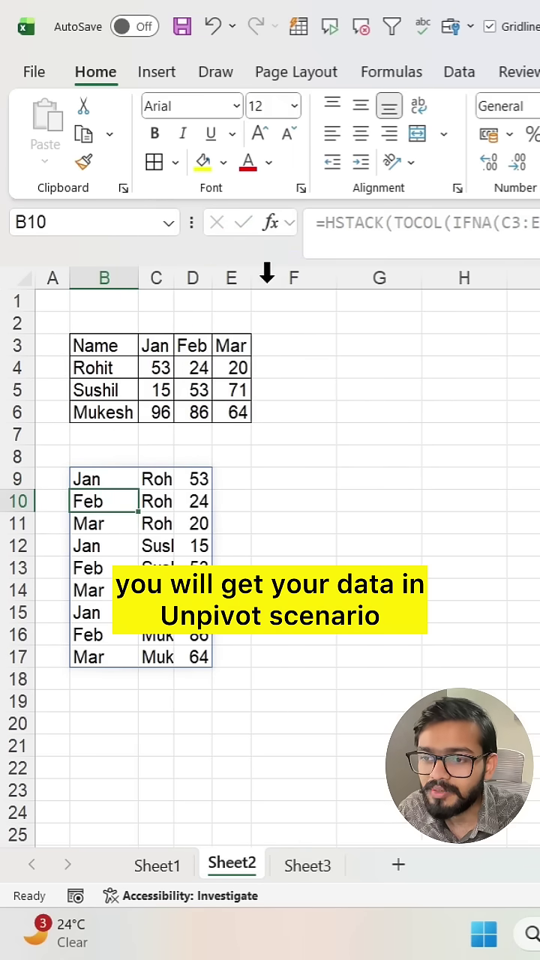
left_click(222, 282)
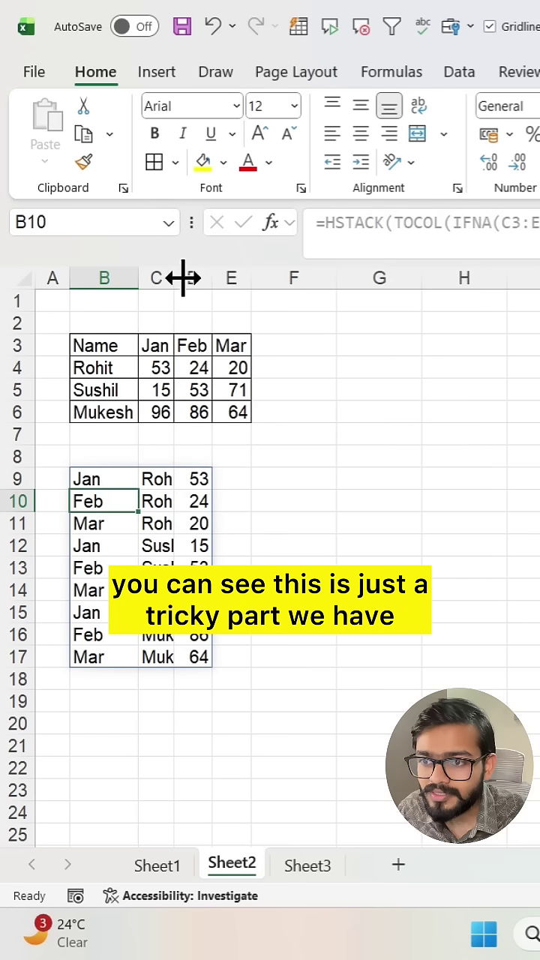
double_click(174, 279)
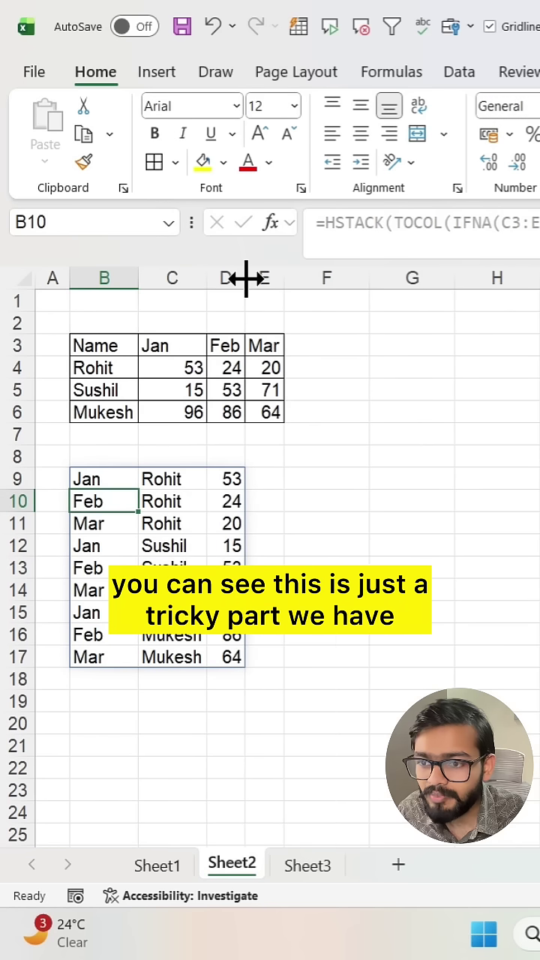